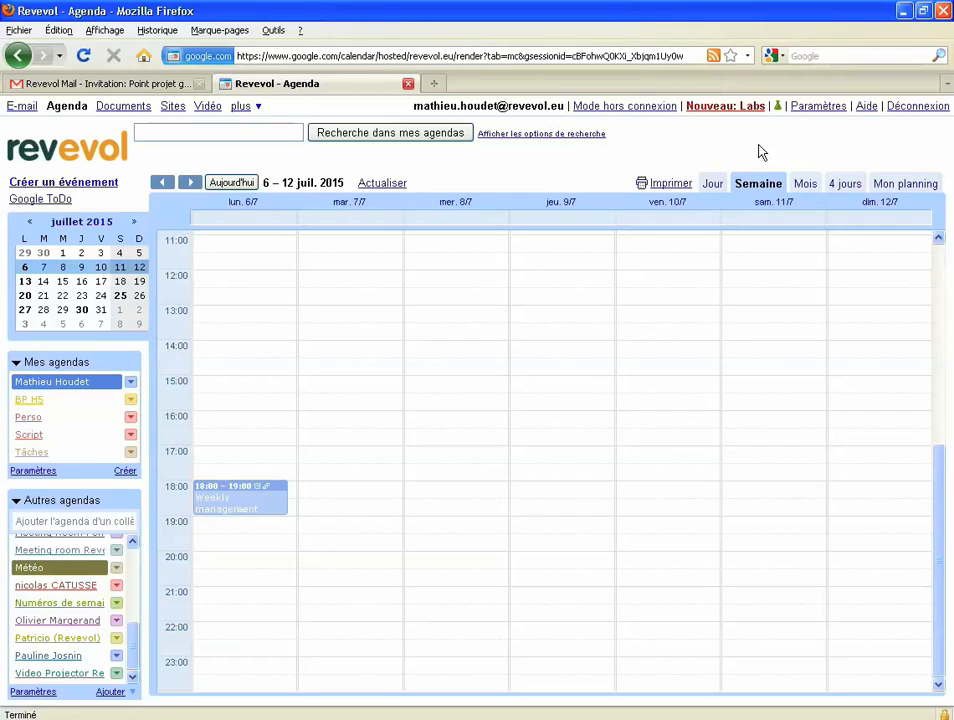
- Look at Wednesday 8 July and the July 2015 month, then return to the 6–12 July week
left_click(712, 185)
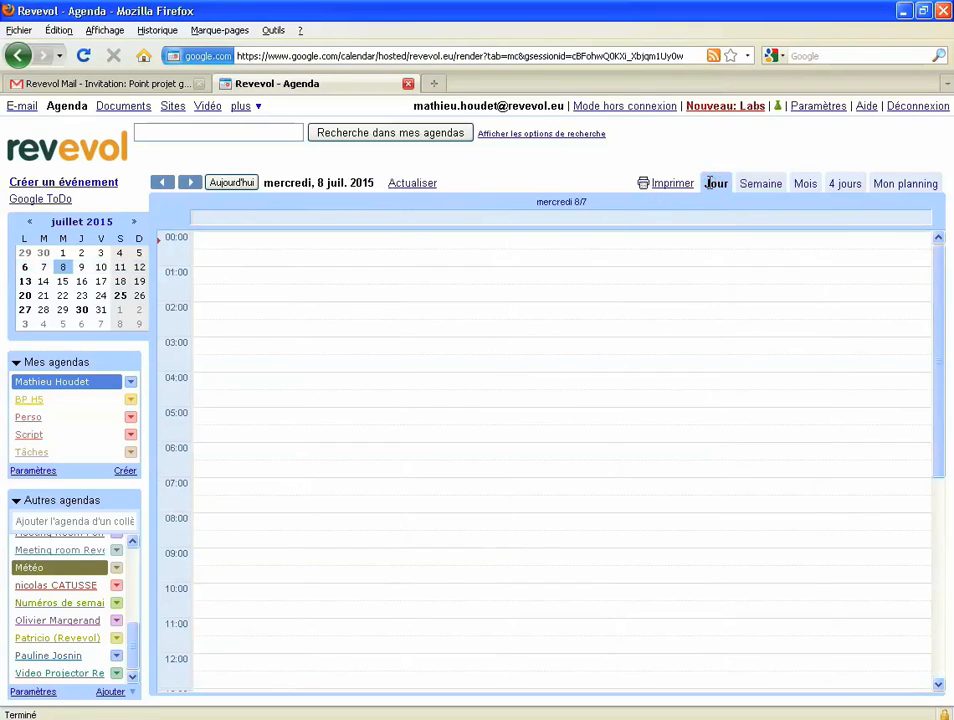
left_click(804, 186)
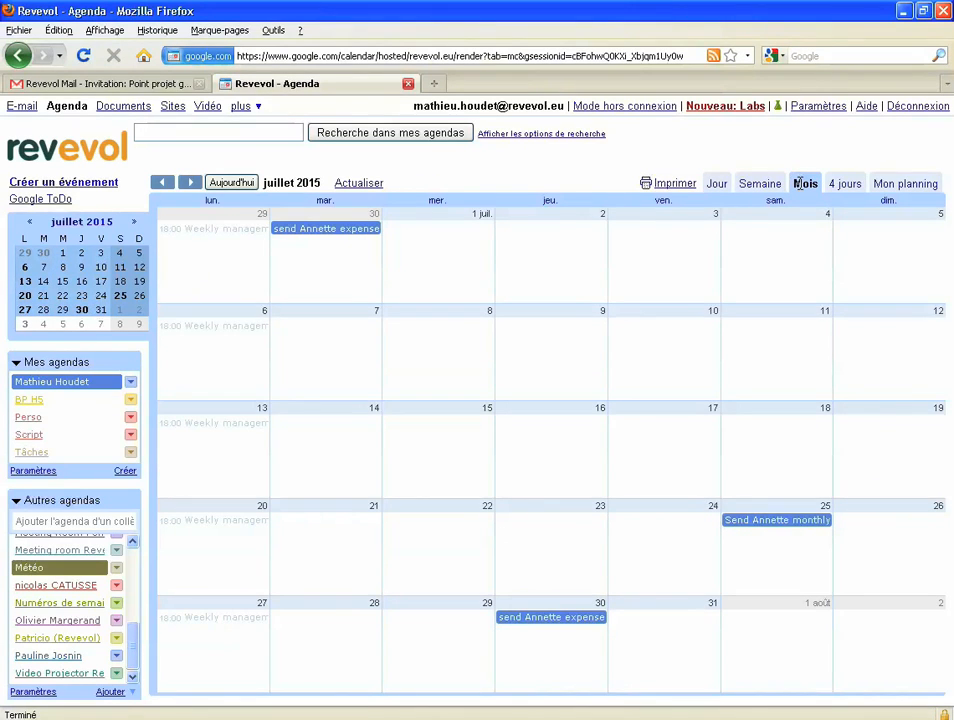
left_click(770, 185)
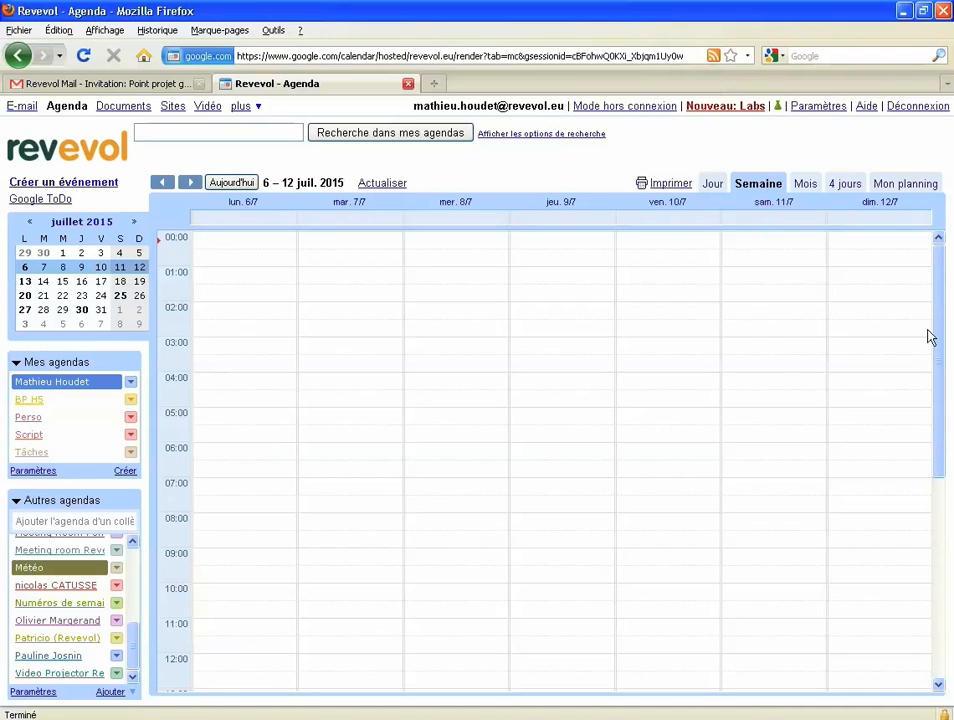
left_click_drag(937, 326, 925, 538)
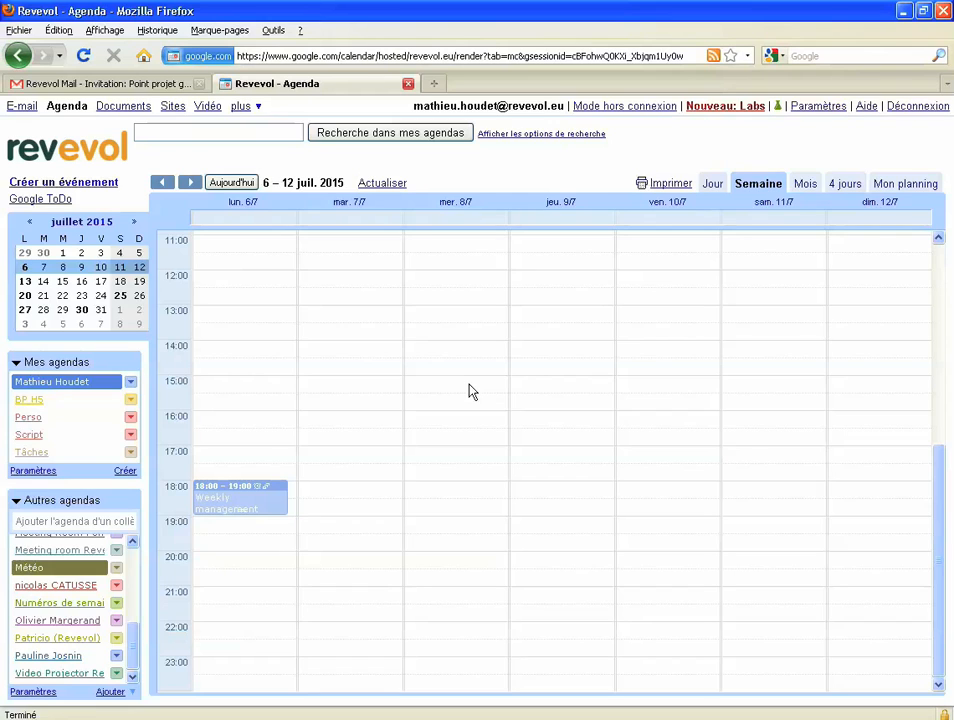
- Create 'Réunion de projet' on Wednesday 8 July, 15:00–17:00, and open its full details
left_click_drag(471, 390, 467, 444)
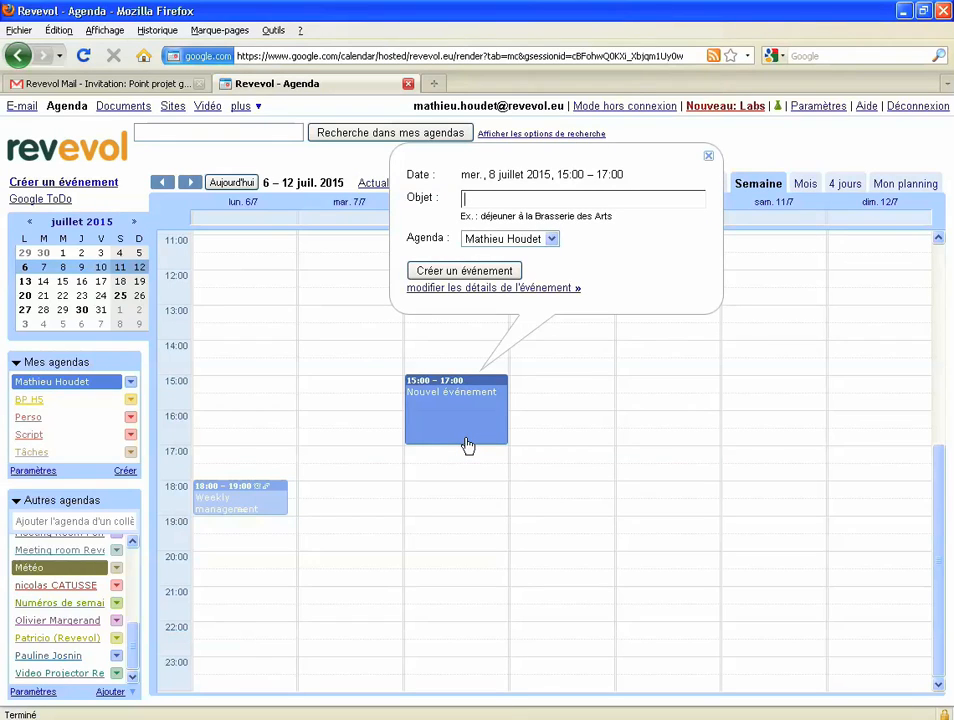
type("Réunion de projet")
left_click(533, 289)
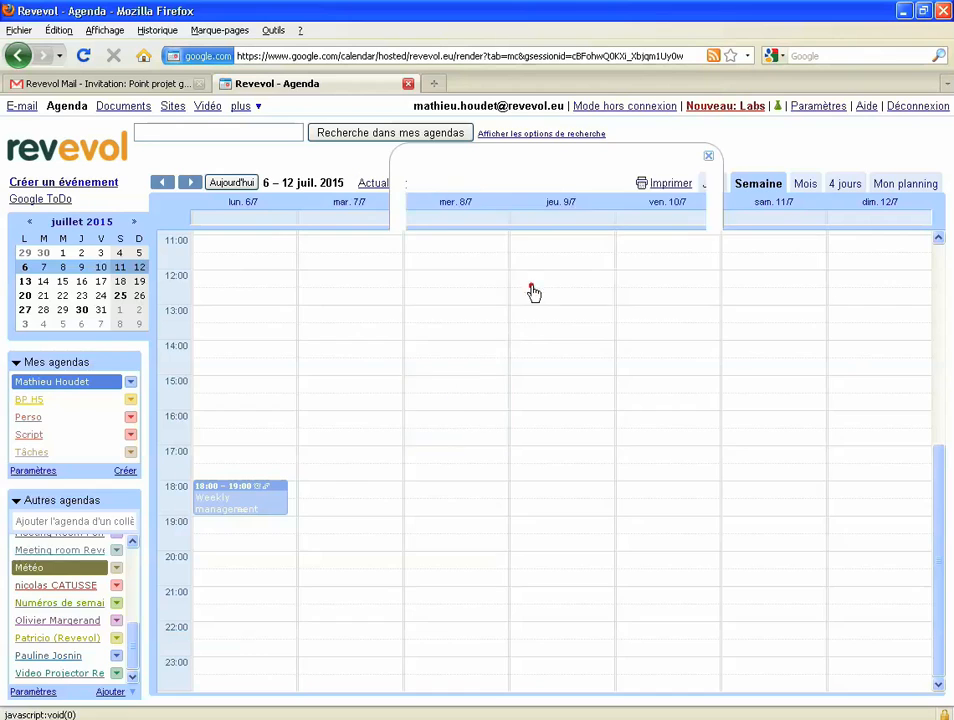
- Invite the suggested colleague as a guest to the meeting
left_click(711, 448)
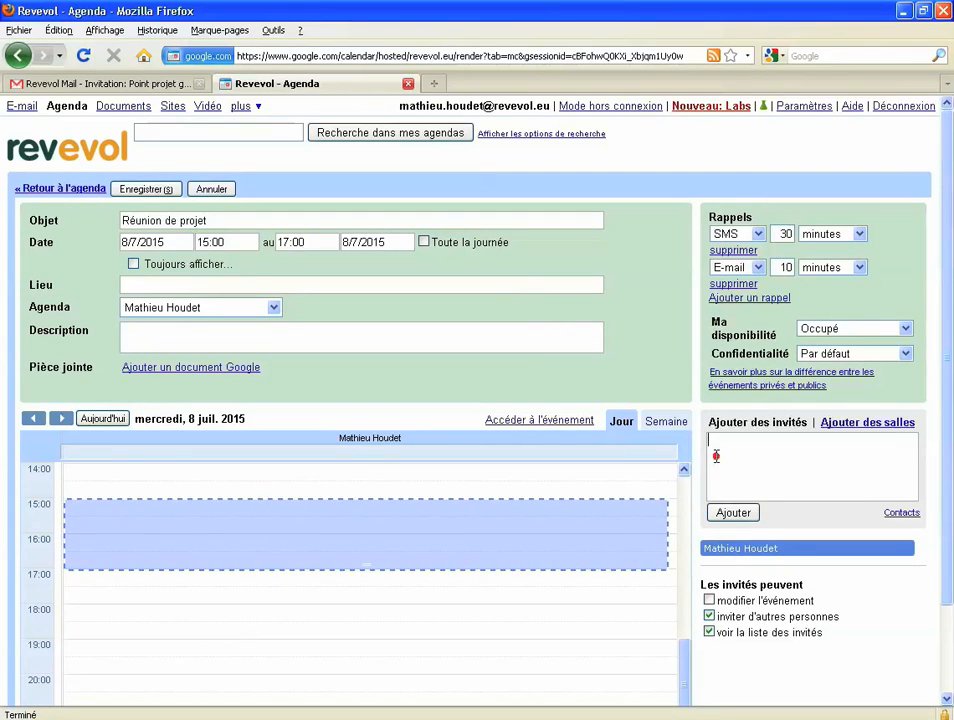
type("pa")
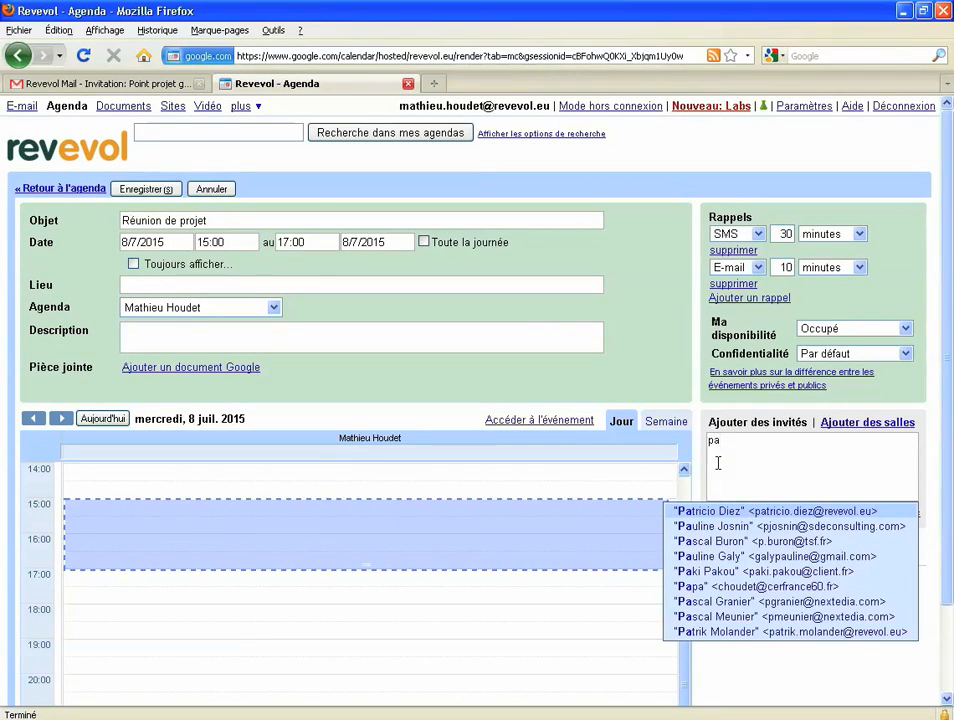
left_click(761, 516)
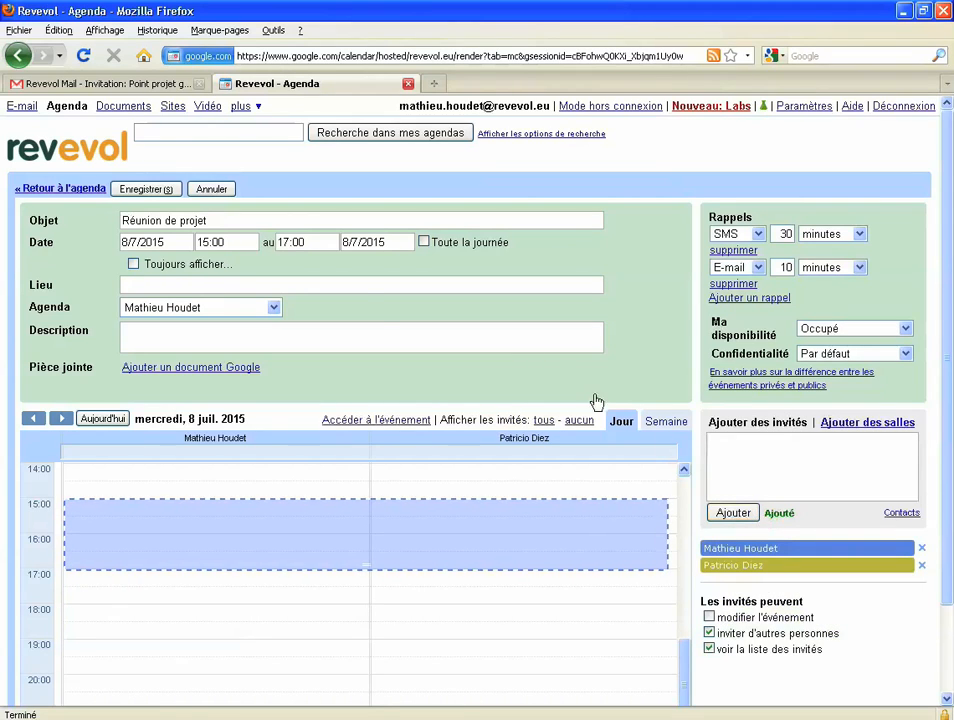
- Set the location to Salle 304, save the meeting and send the invitation
left_click(354, 285)
type("Sa")
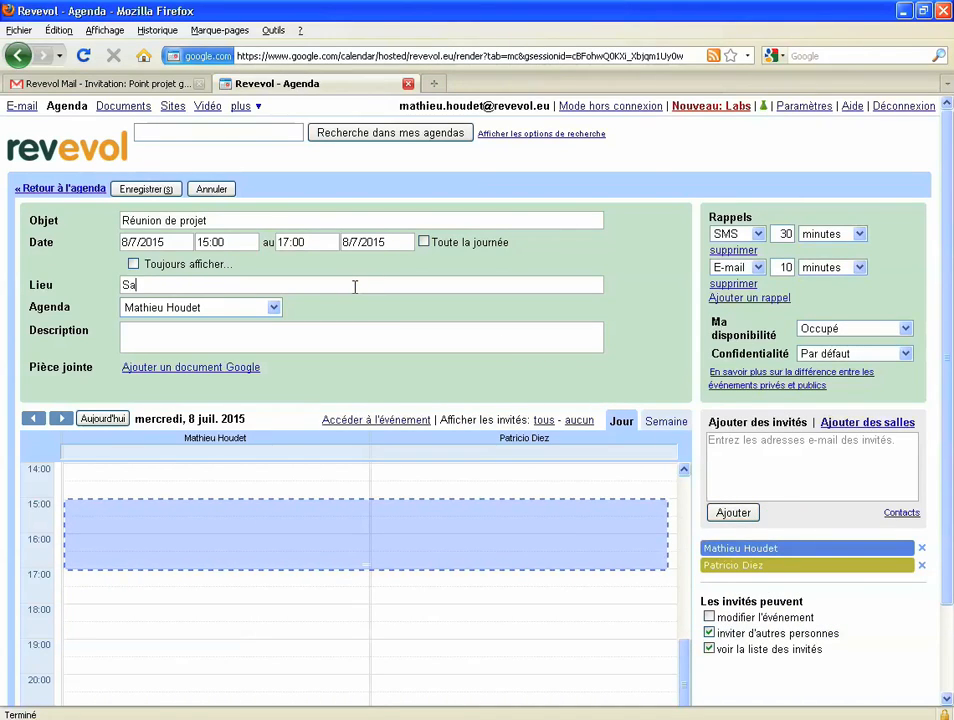
type("lle 304")
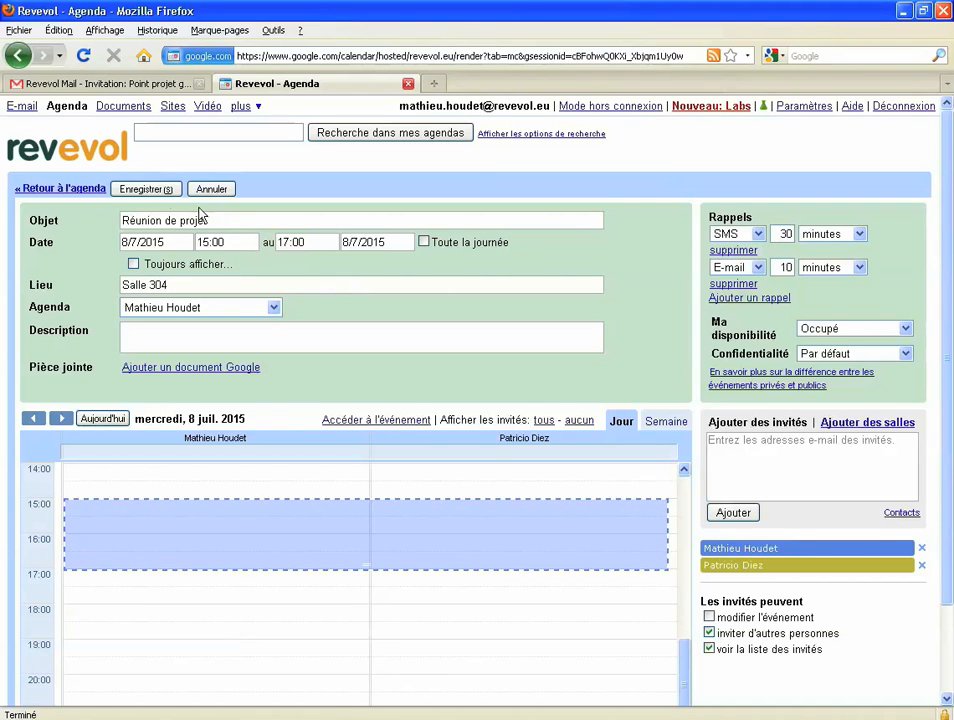
left_click(150, 189)
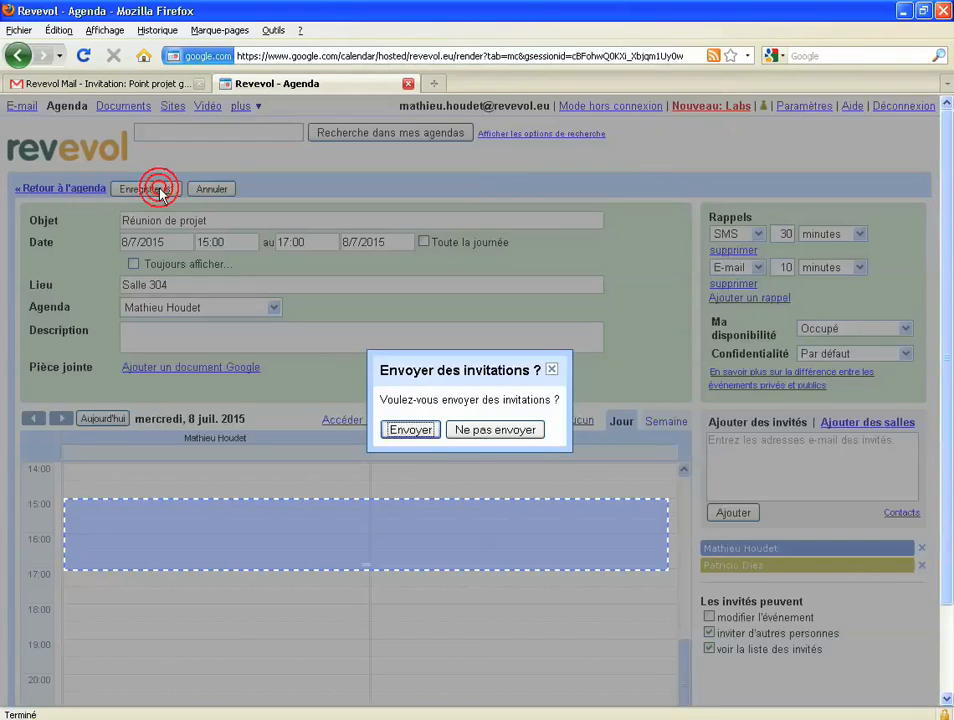
left_click(408, 432)
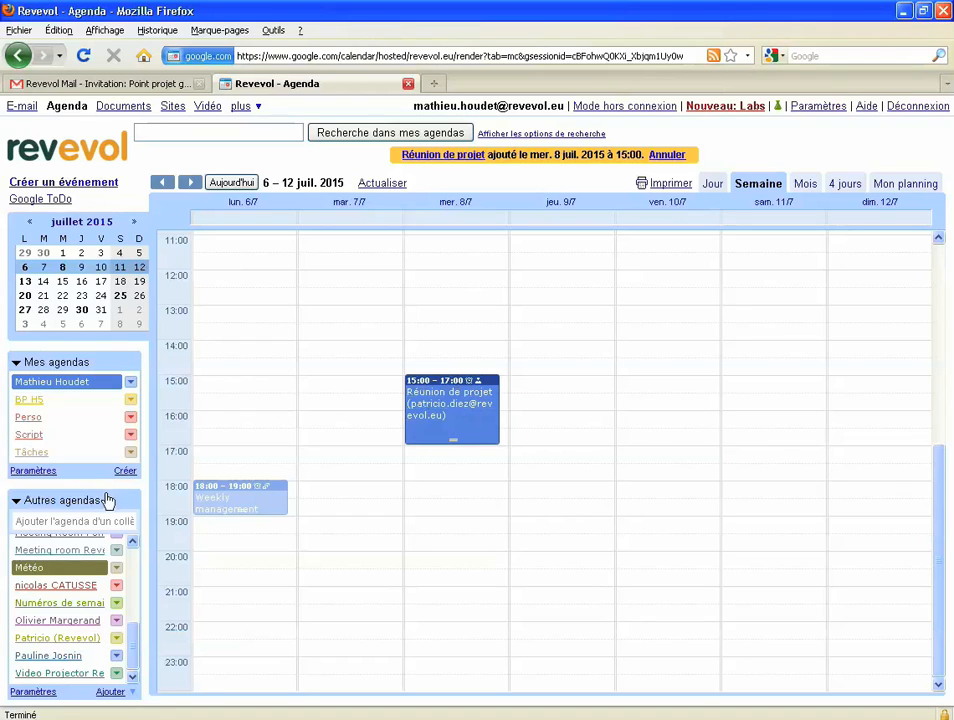
- Show the colleague's calendar under Autres agendas, then bring up the Point projet général invitation email
left_click(64, 636)
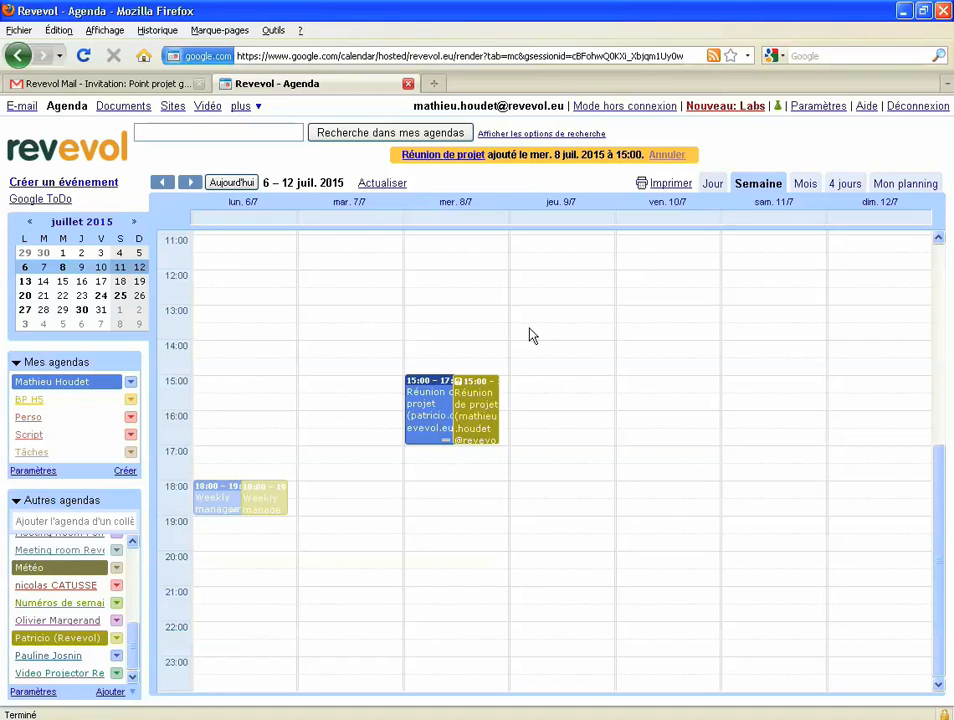
left_click(136, 86)
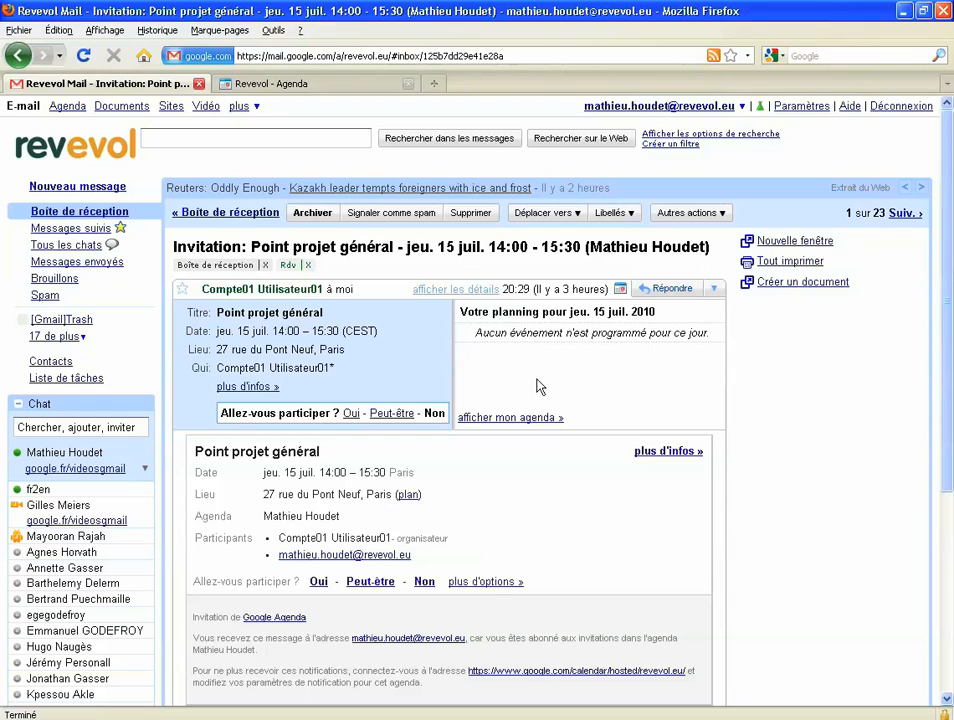
- Answer 'Oui' to the Point projet général invitation and return to the calendar
left_click(350, 414)
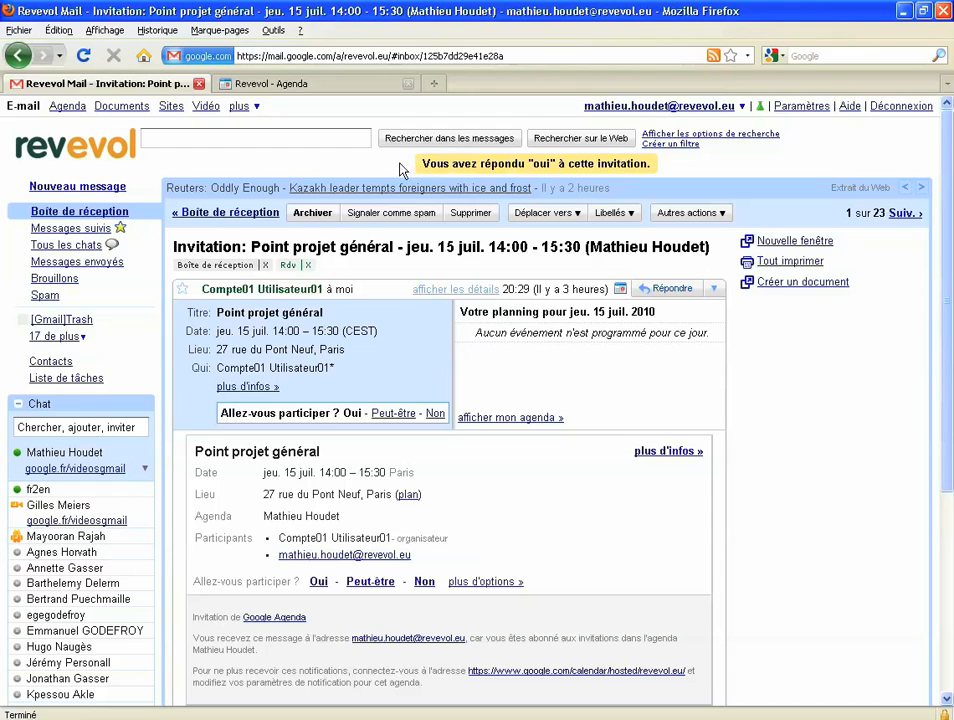
left_click(334, 88)
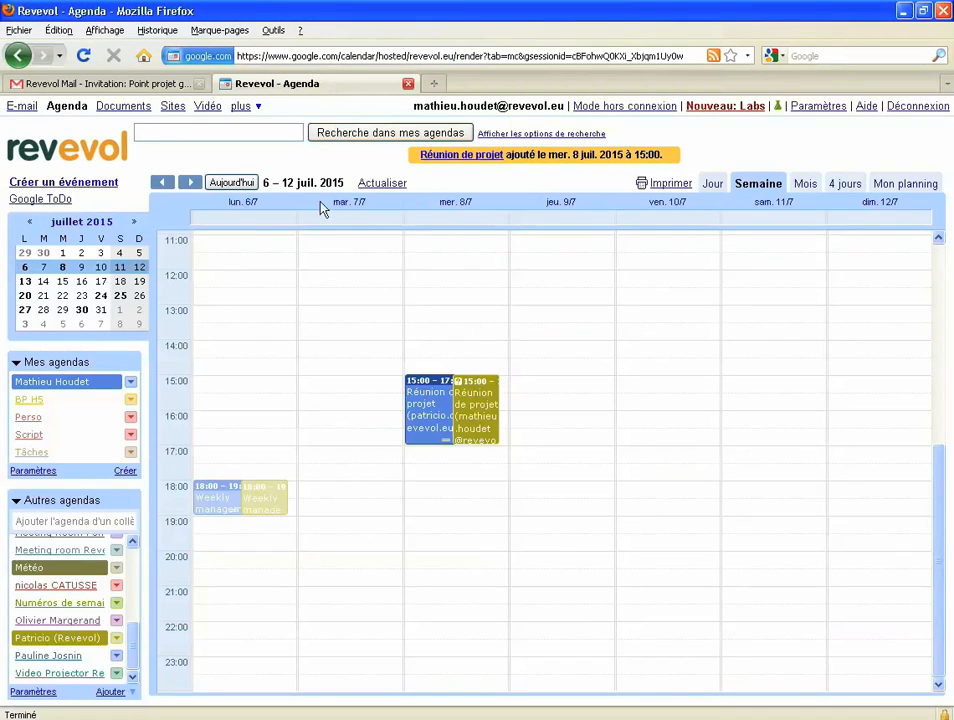
- Choose Partager cet agenda from your calendar's menu under Mes agendas
left_click(131, 384)
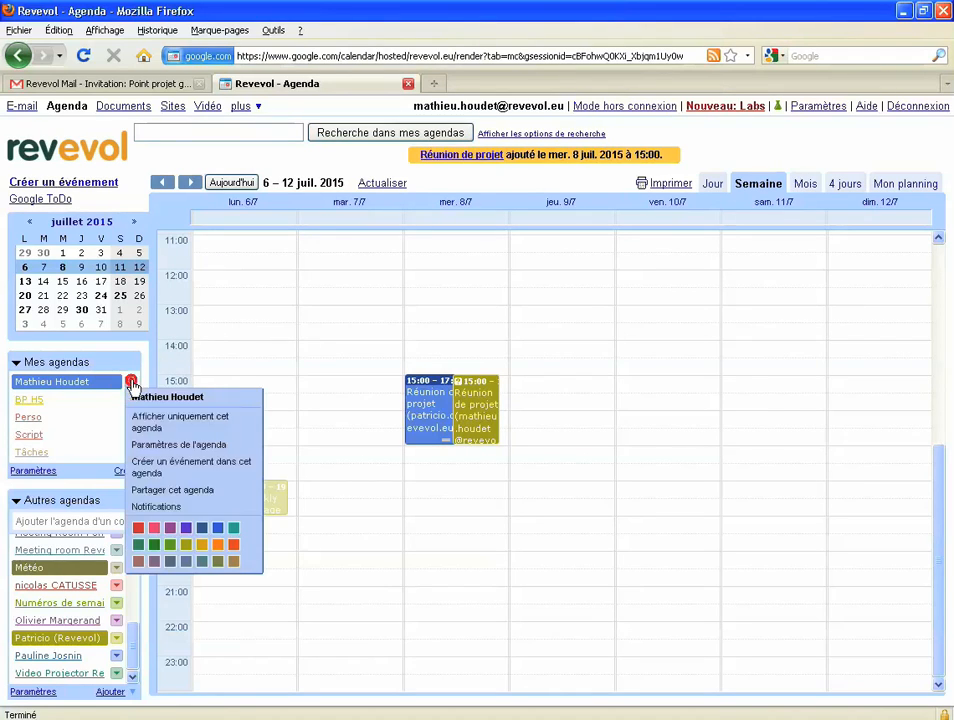
left_click(205, 497)
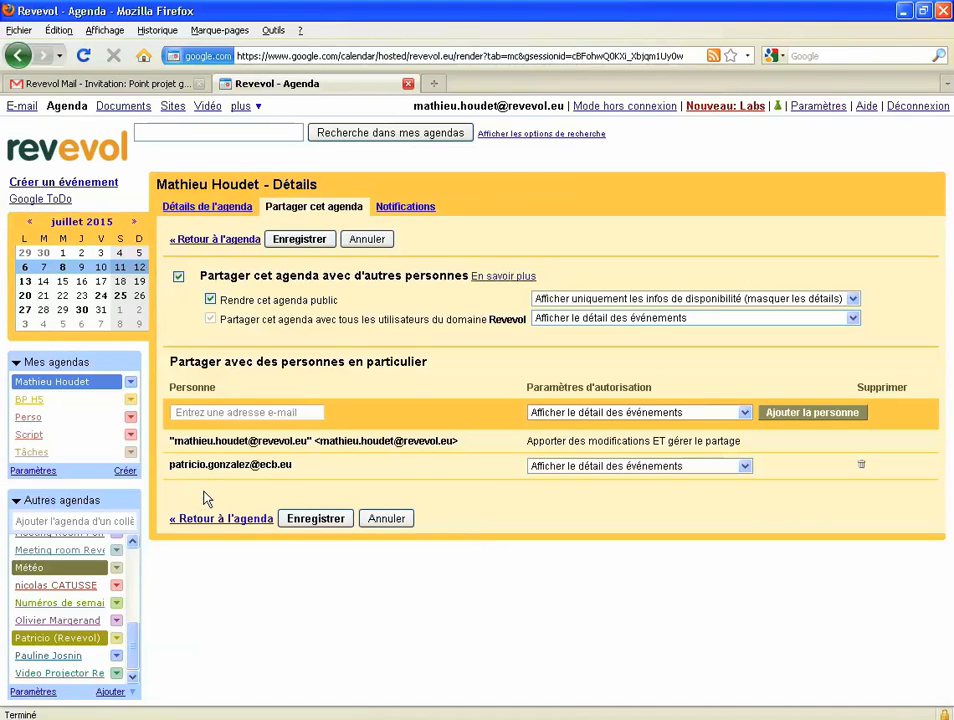
- Enter the guest's external e-mail address as the person to share with
left_click(246, 411)
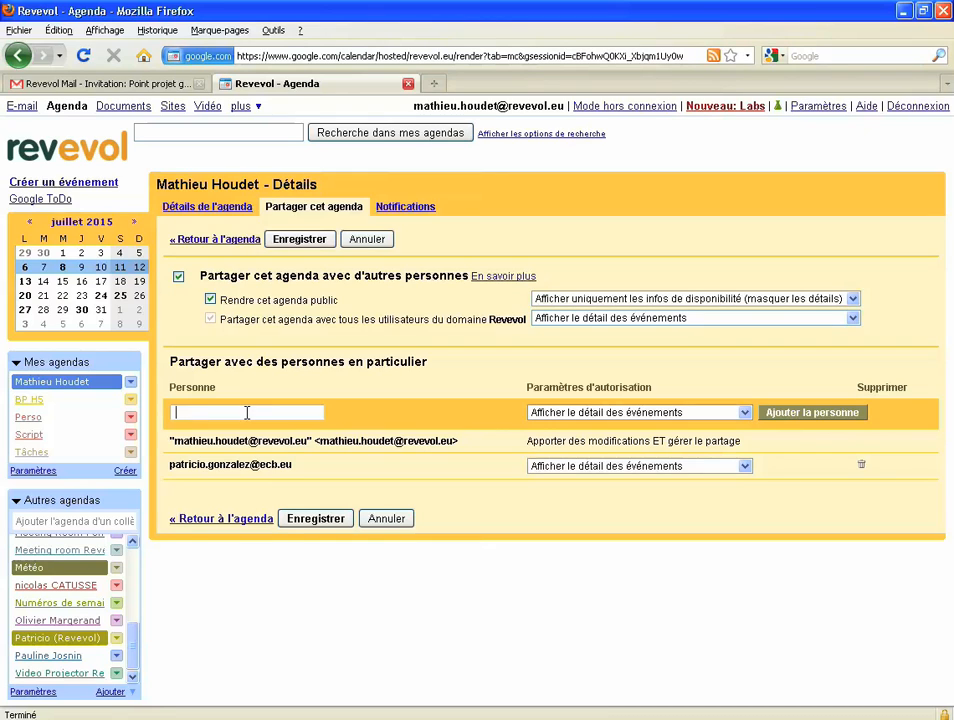
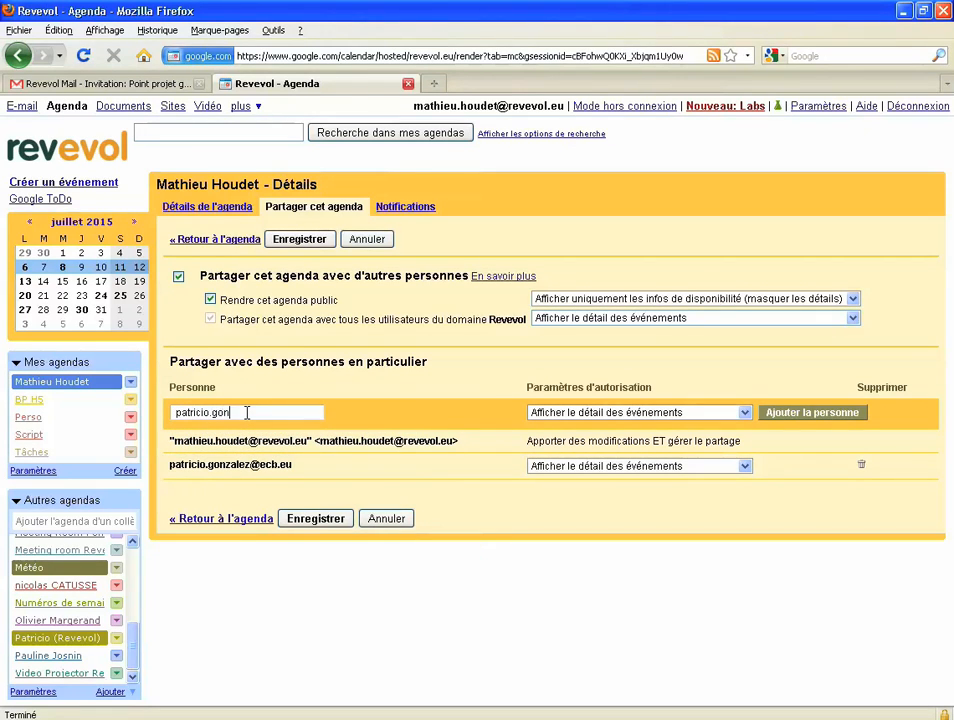
- Give that address 'Afficher le détail des événements' permission, add it, save and confirm
left_click(580, 412)
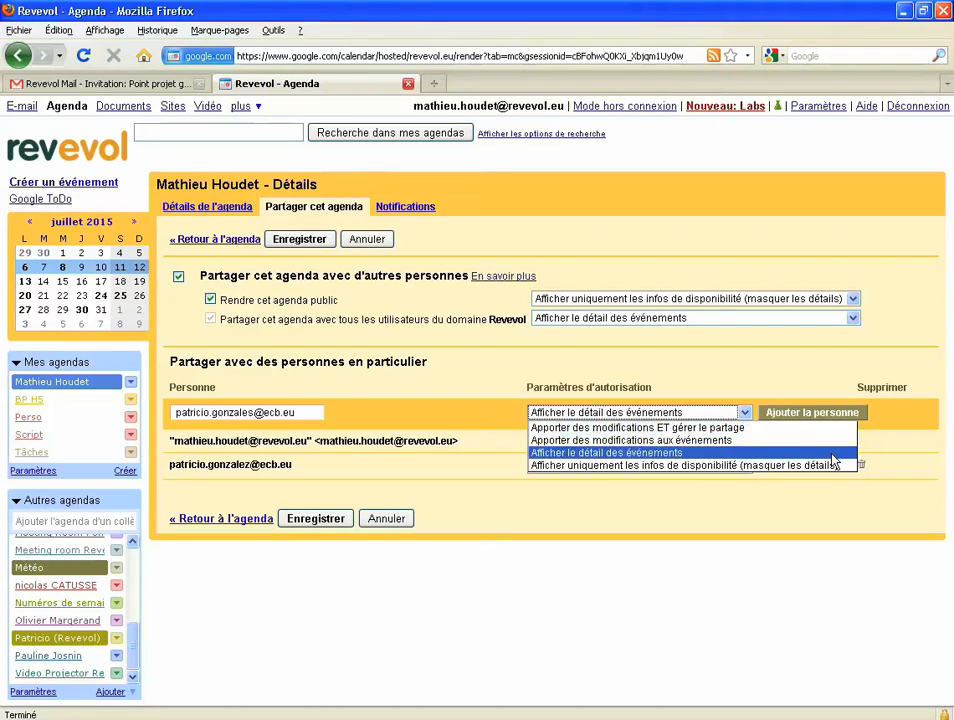
left_click(832, 457)
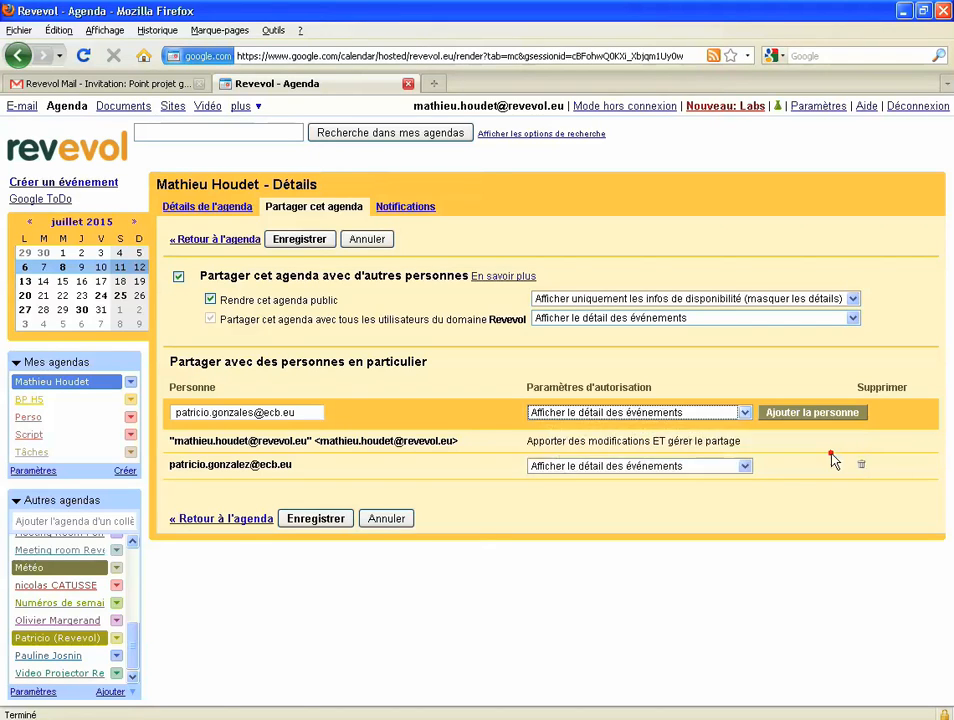
left_click(827, 414)
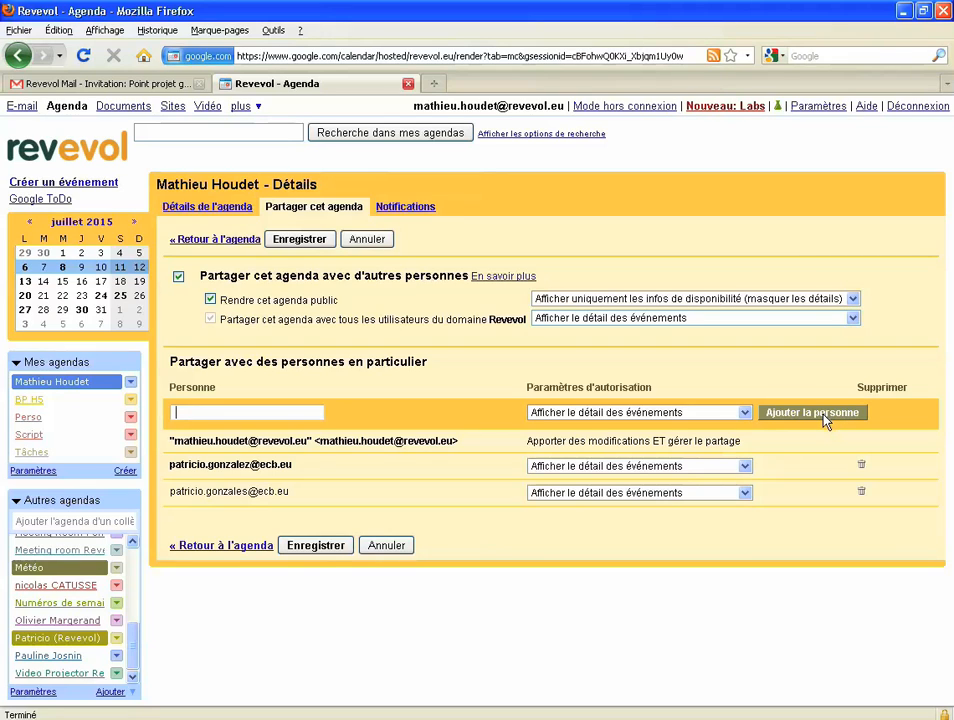
left_click(330, 549)
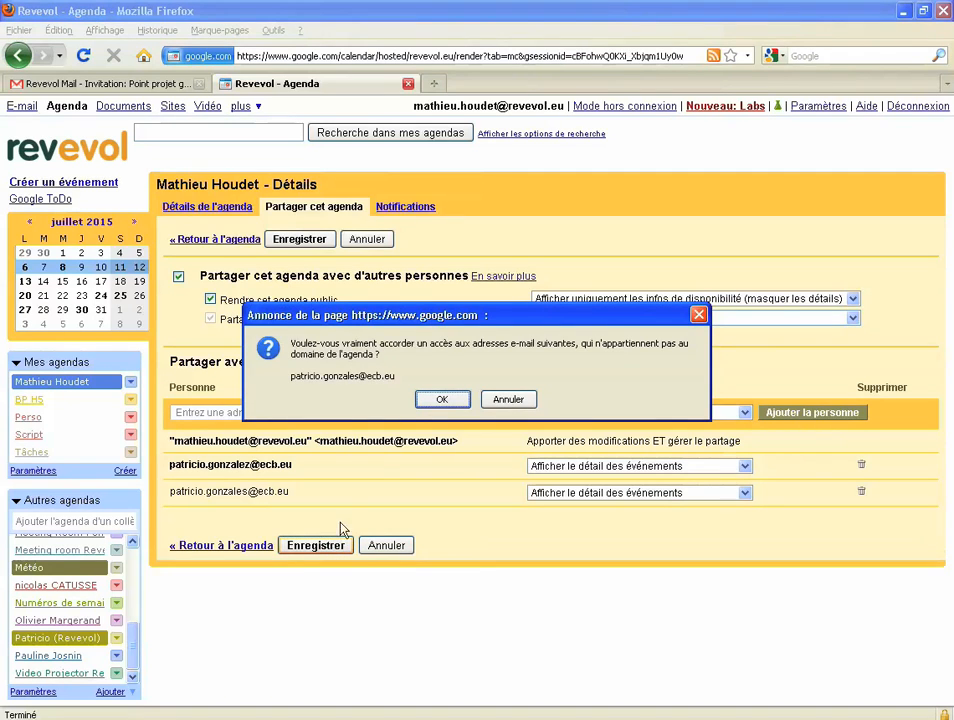
left_click(441, 400)
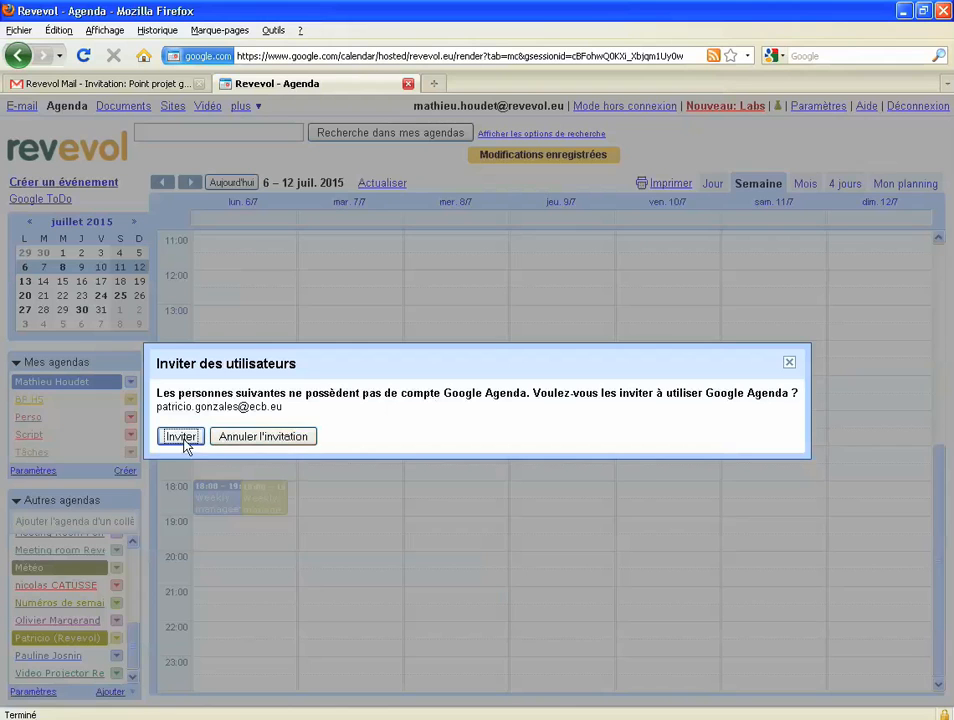
- Send the guest the invitation to join Google Calendar, then open the general settings
left_click(182, 437)
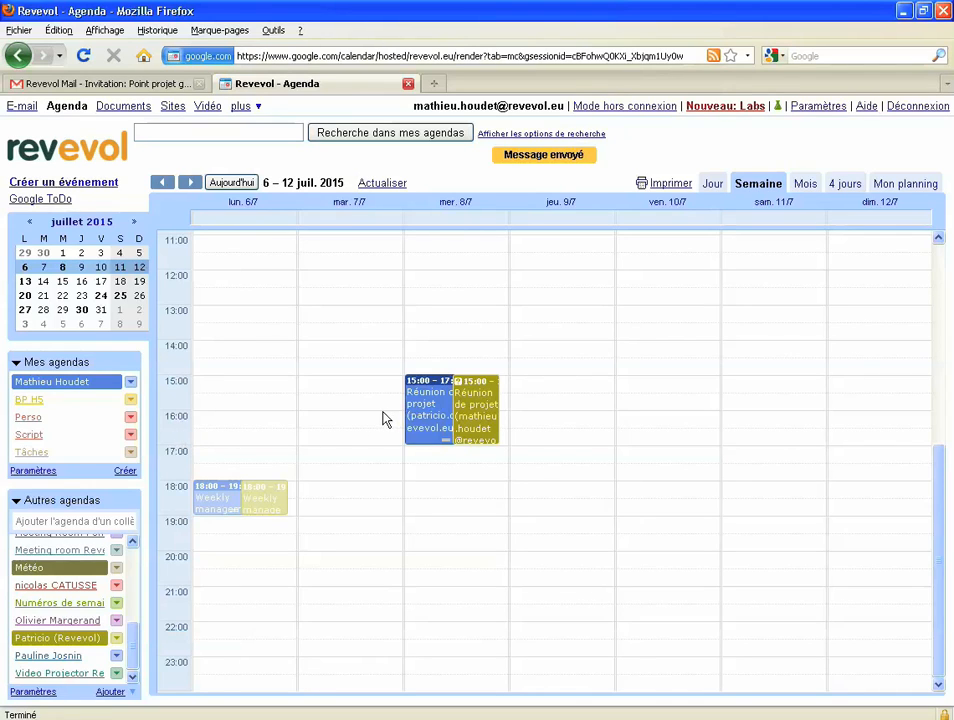
left_click(806, 108)
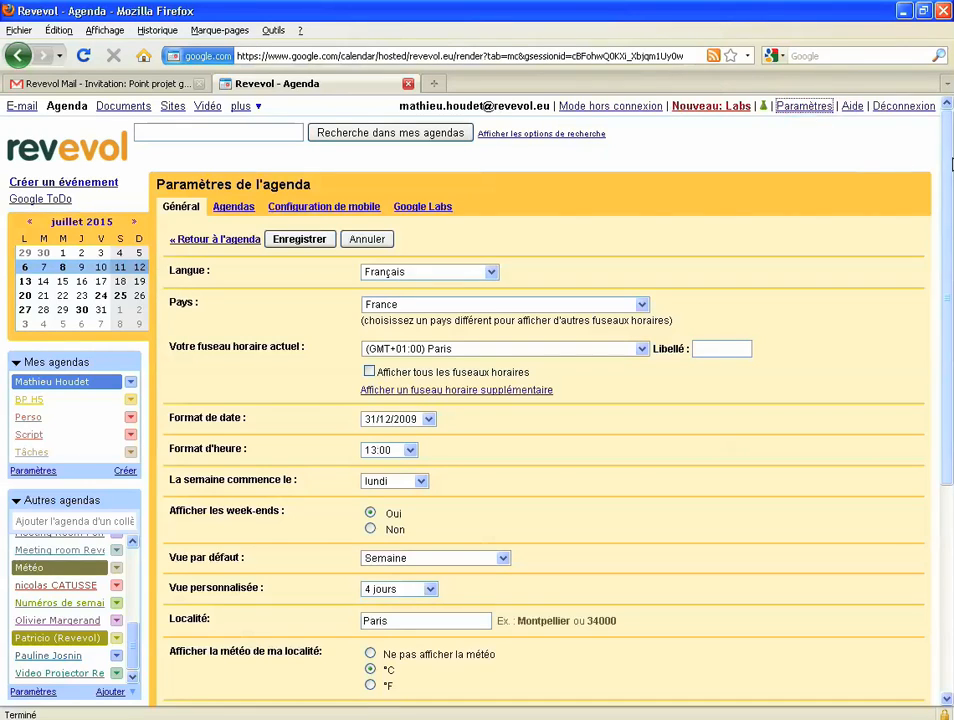
left_click_drag(950, 163, 939, 411)
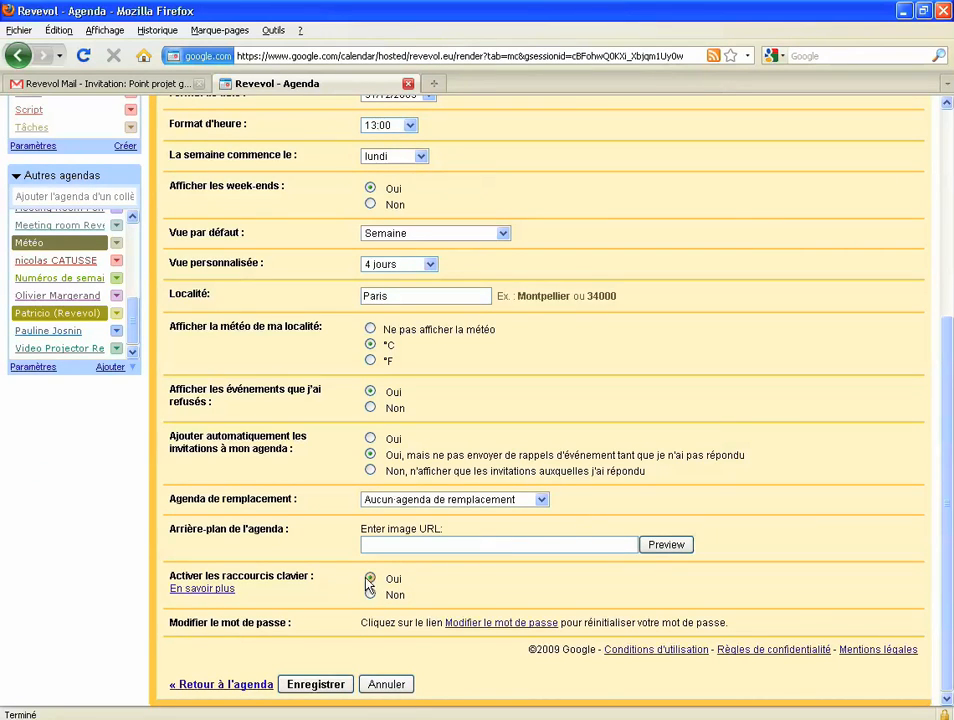
left_click(256, 686)
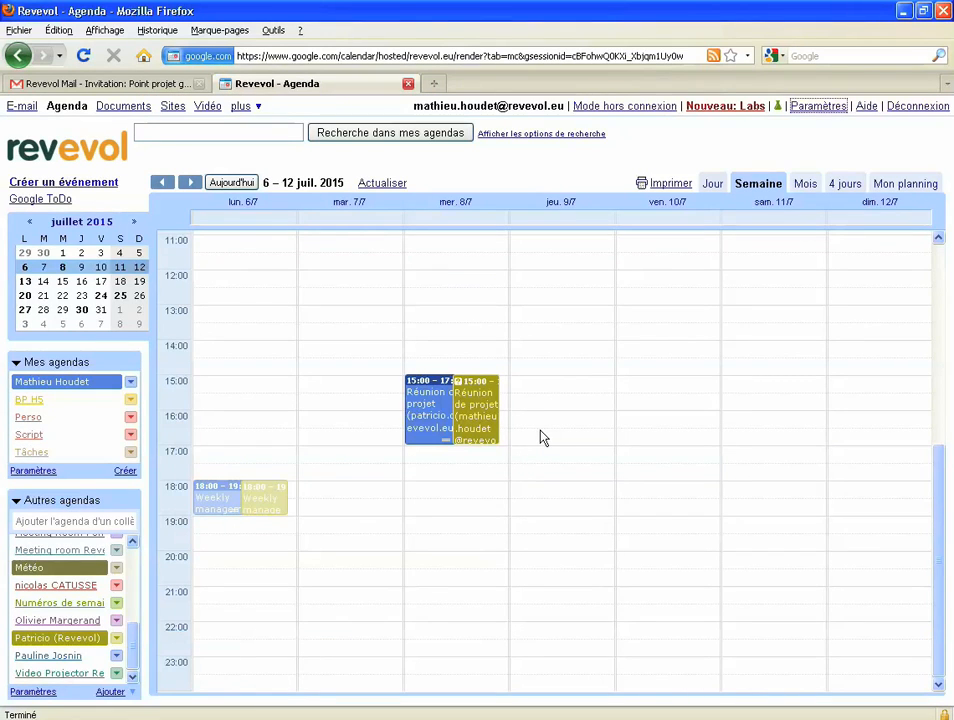
- Show the Raccourcis clavier overlay with the ? shortcut
key("question")
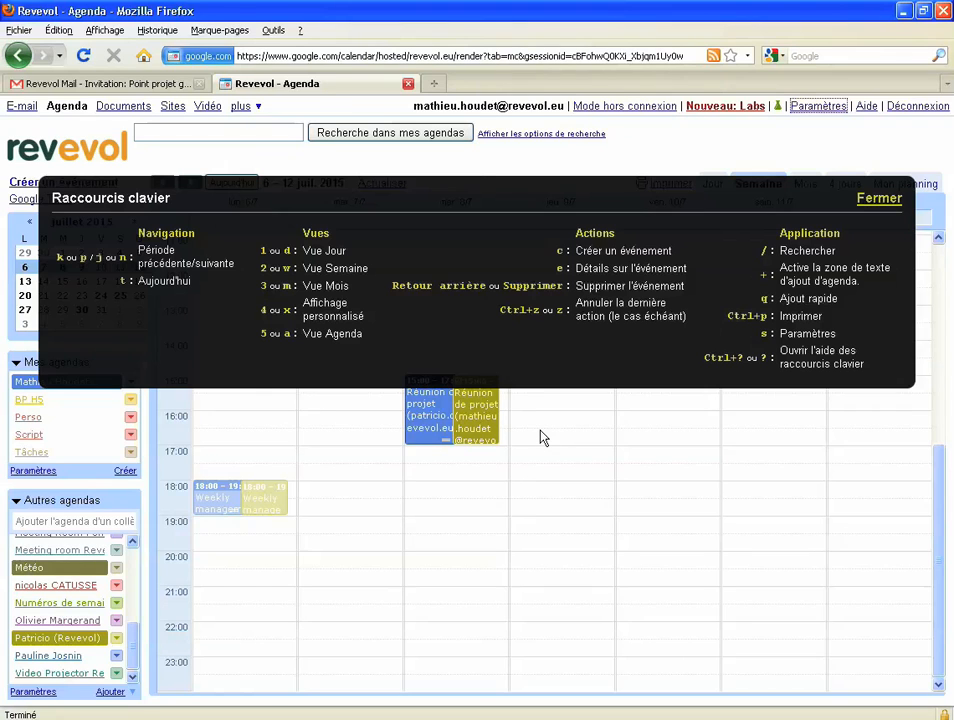